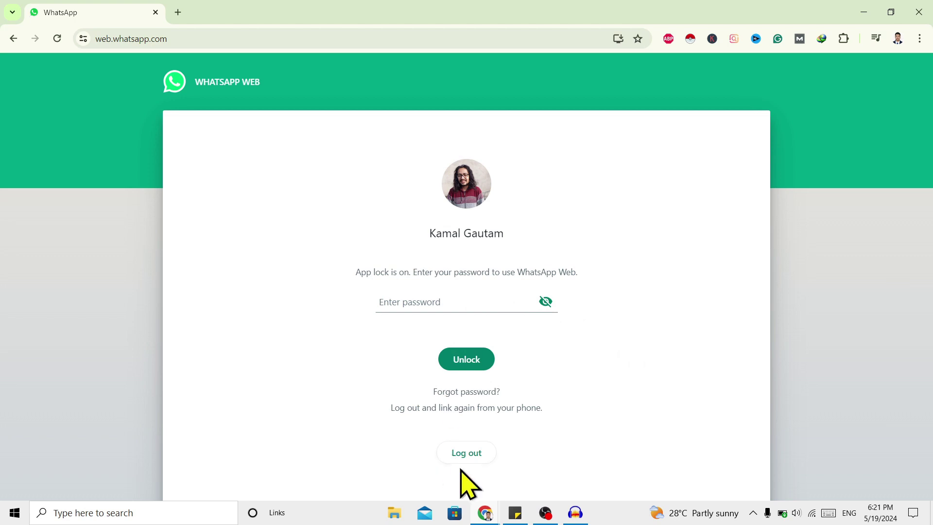
# Log out of the locked session and re-link WhatsApp Web by QR code until chats load
pyautogui.click(466, 453)
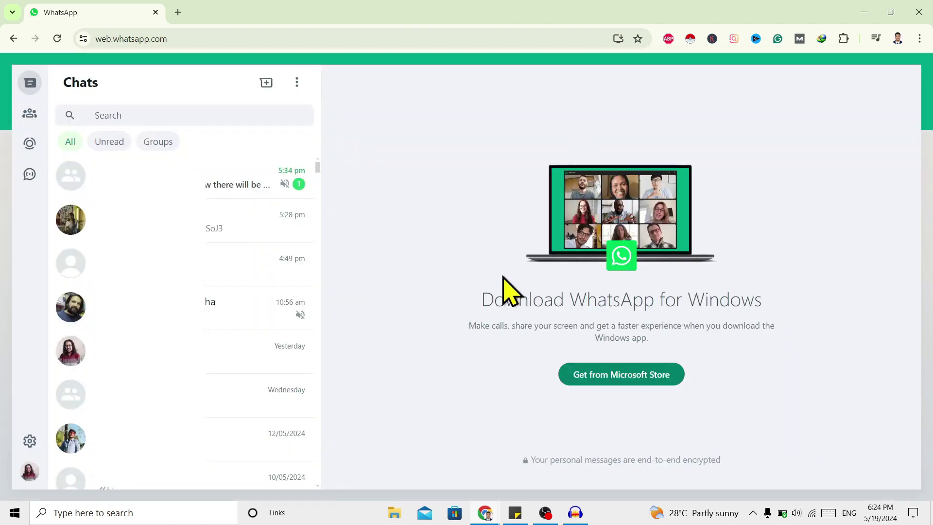
# Go to Settings, then Privacy, and open the App lock page
pyautogui.click(29, 442)
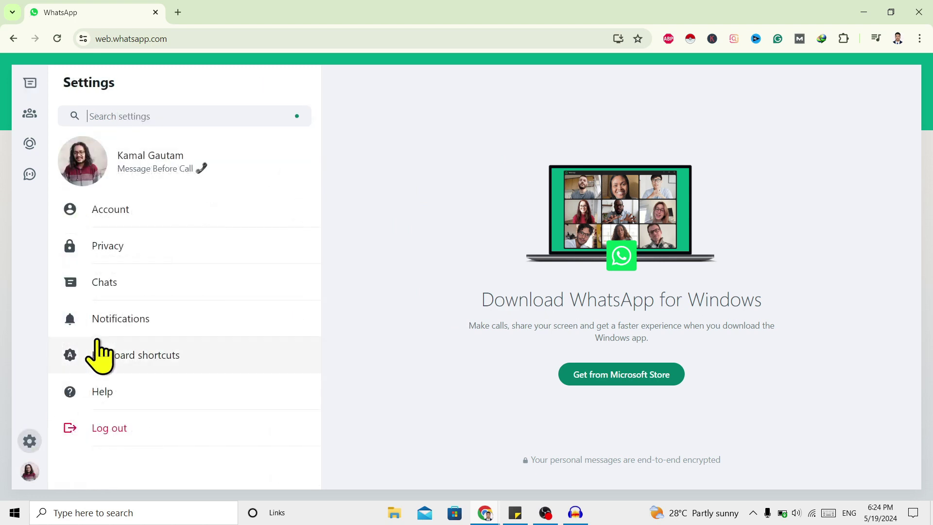
pyautogui.click(164, 251)
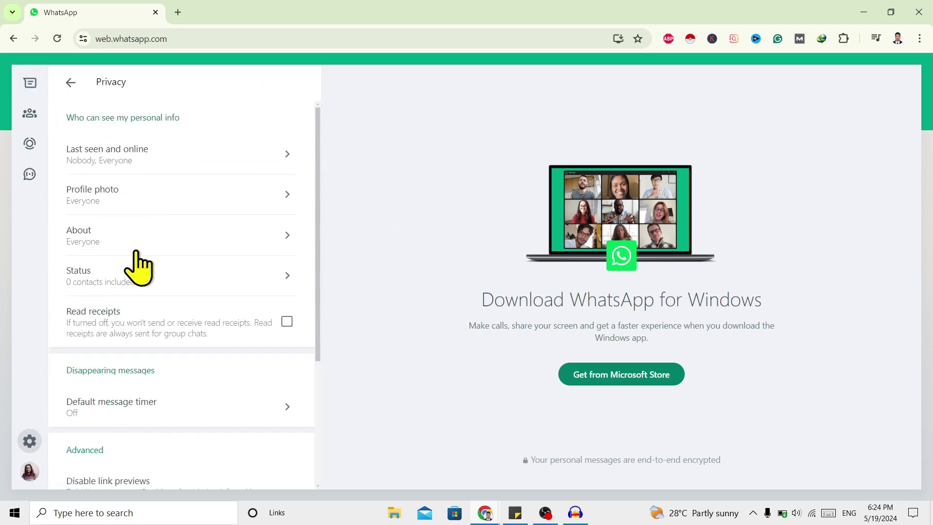
pyautogui.scroll(-3, 138, 266)
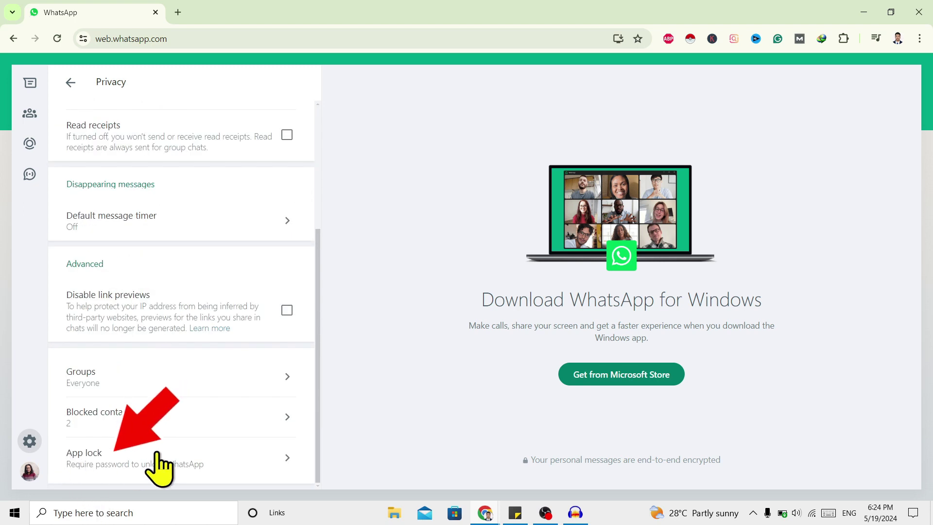
pyautogui.click(165, 460)
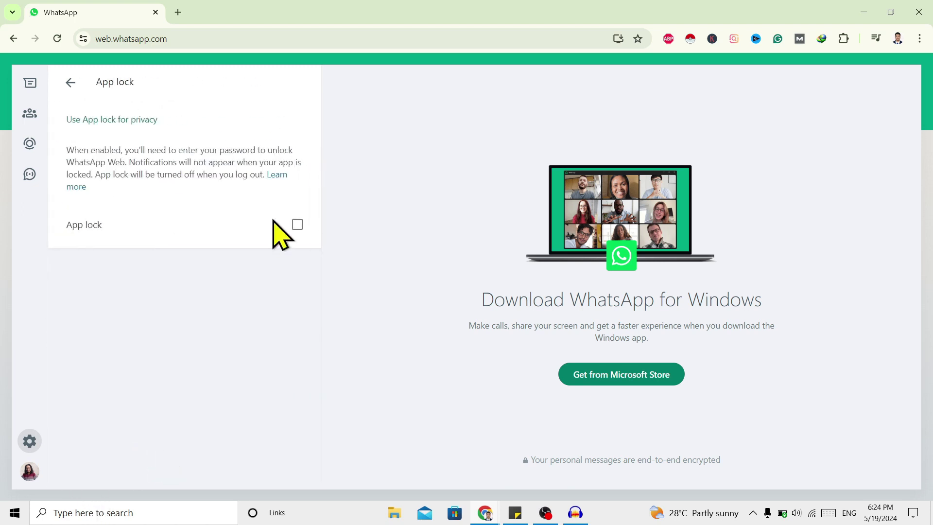
# Turn on App lock and paste the new device password
pyautogui.click(297, 225)
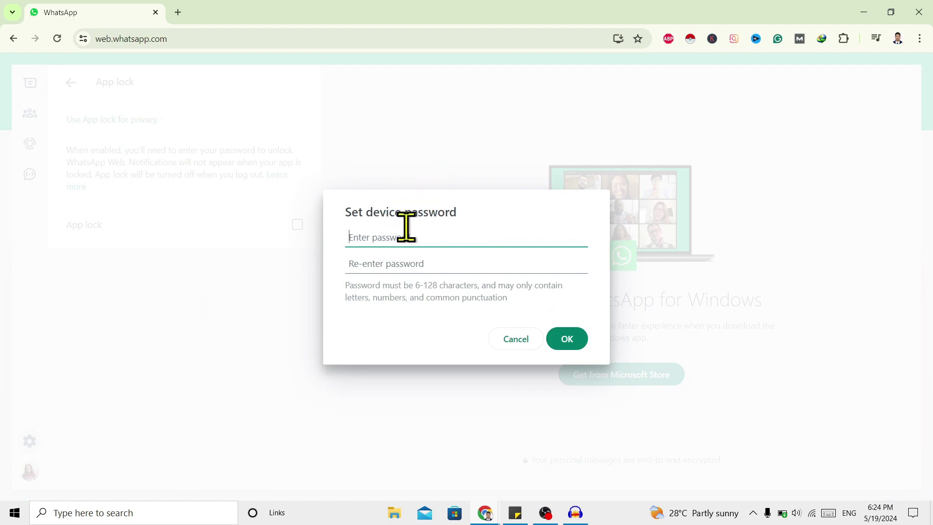
pyautogui.hotkey('ctrl', 'v')
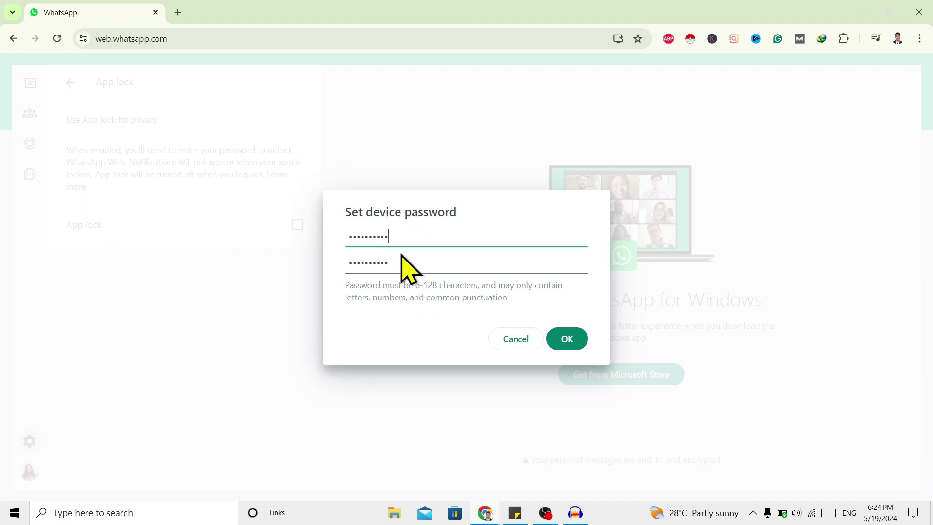
pyautogui.click(568, 339)
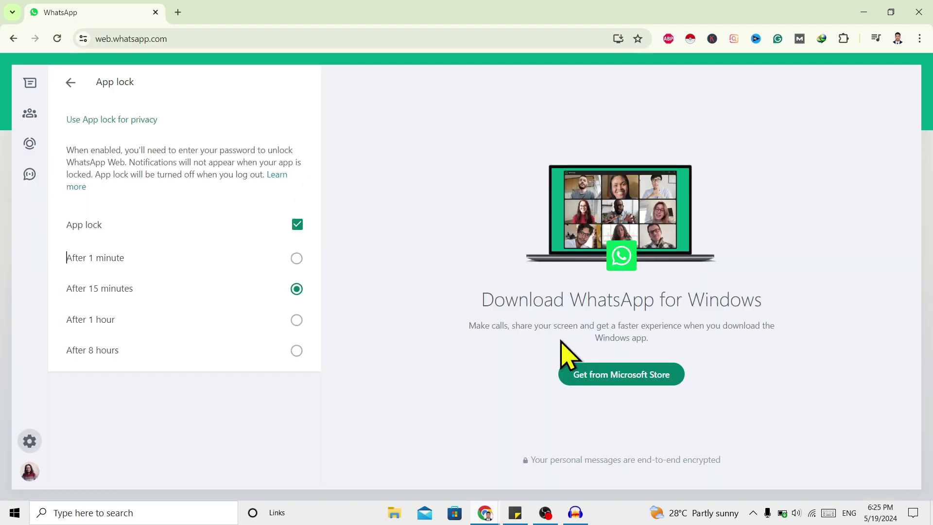